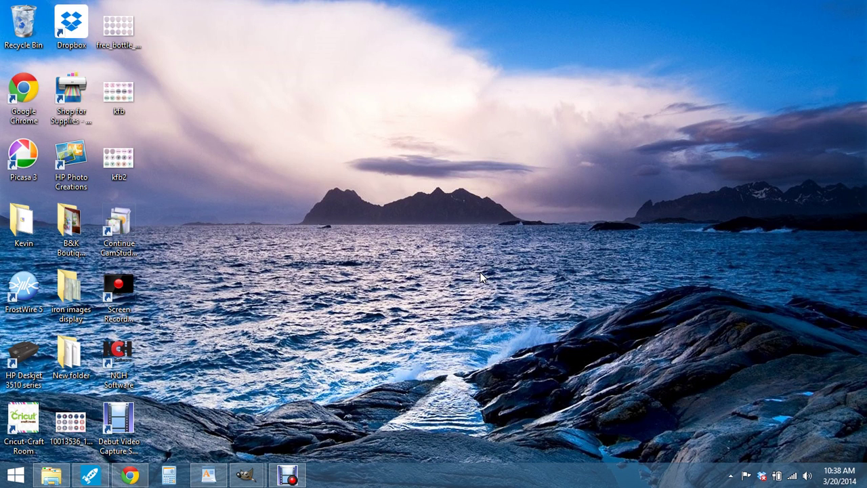
Switch to Chrome's 123ContactForm page and start a new form from the My Forms list
left_click(130, 474)
left_click(184, 8)
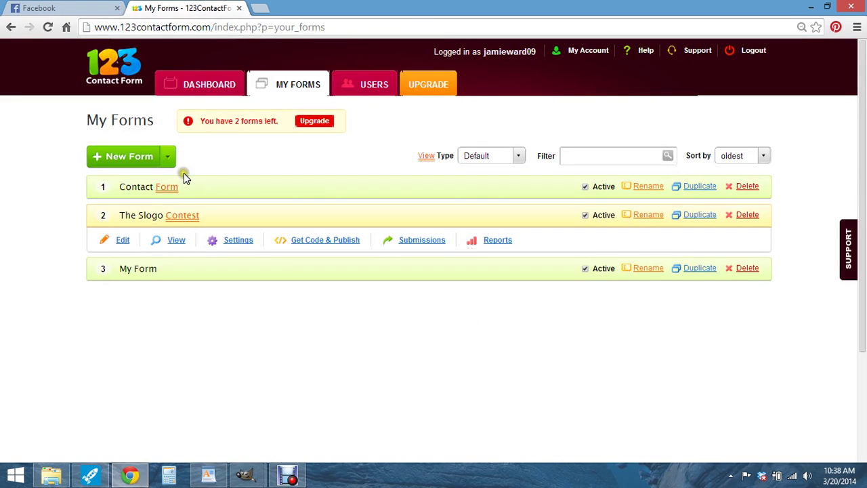
left_click(208, 196)
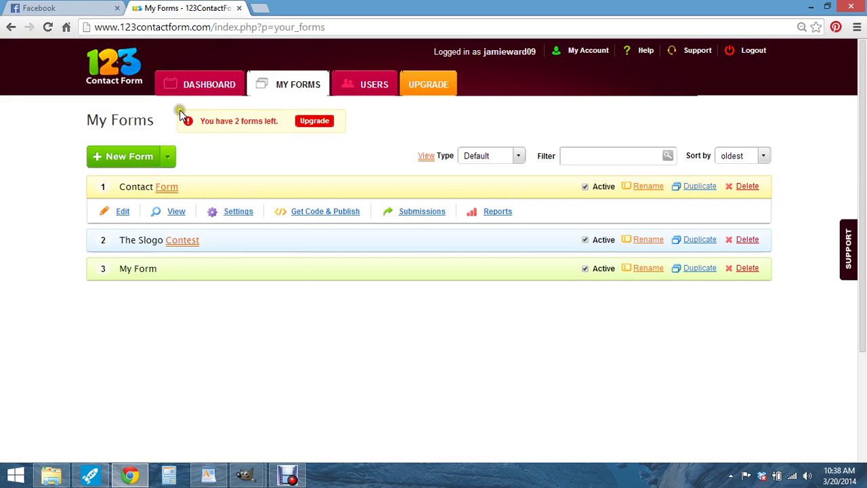
left_click(143, 160)
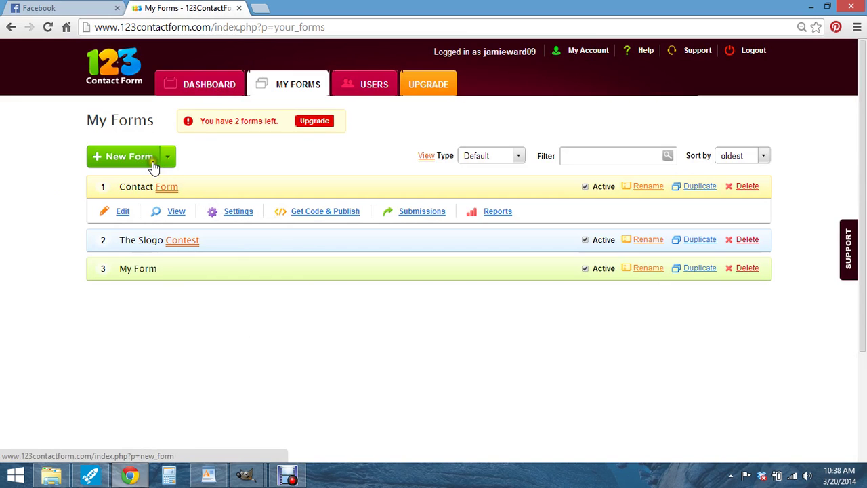
left_click(154, 164)
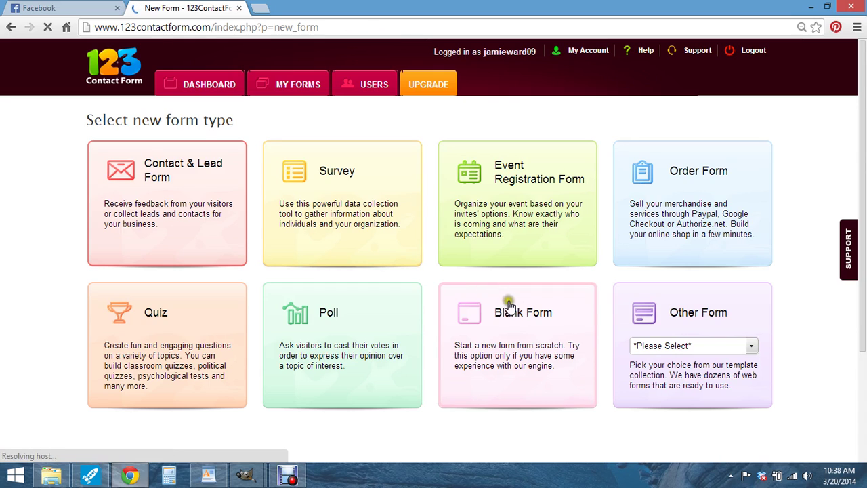
Look through the Other Form templates and create a blank form, keeping the name My Form (2)
left_click(749, 347)
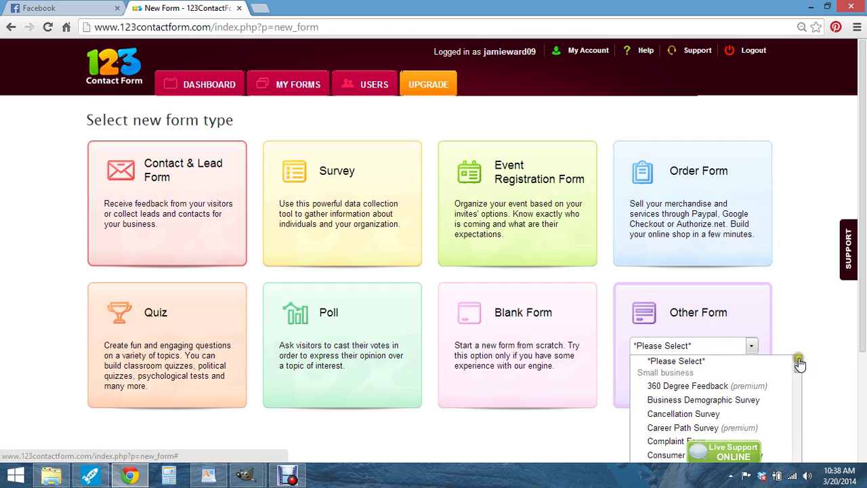
left_click_drag(799, 359, 808, 396)
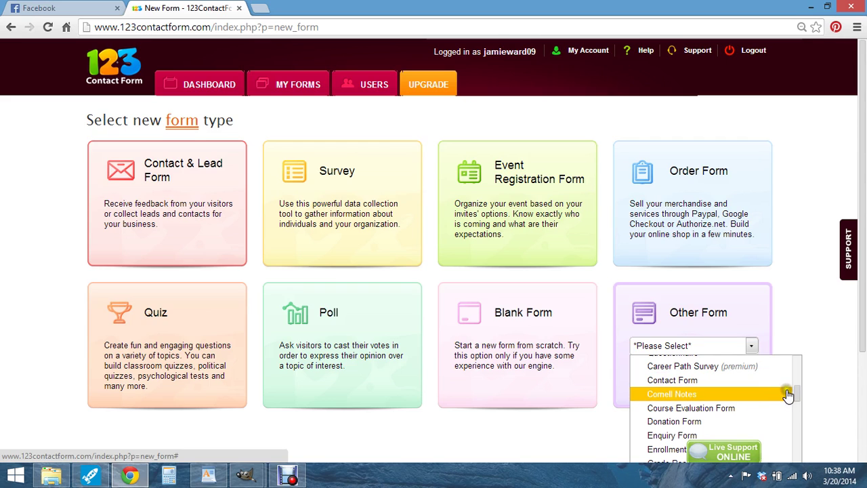
left_click_drag(797, 395, 799, 410)
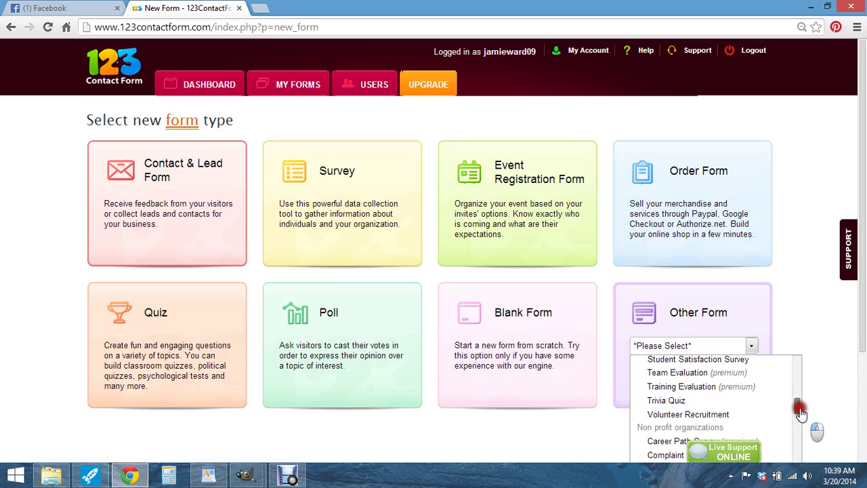
left_click(513, 313)
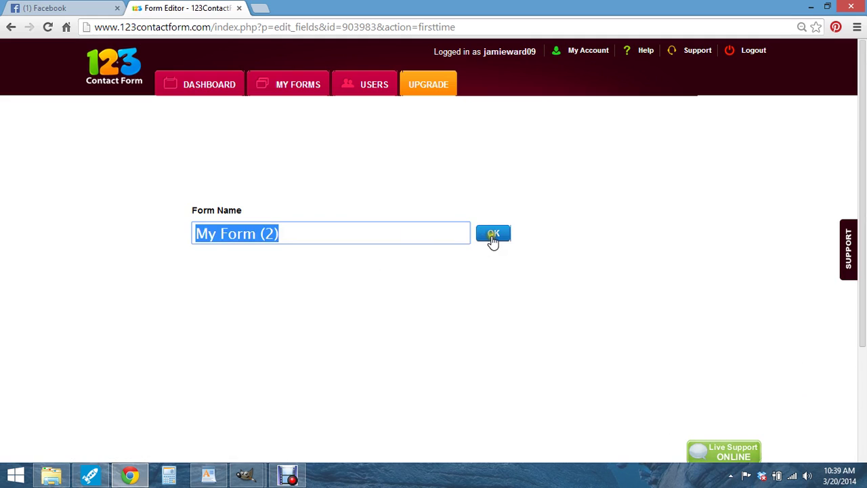
left_click(493, 241)
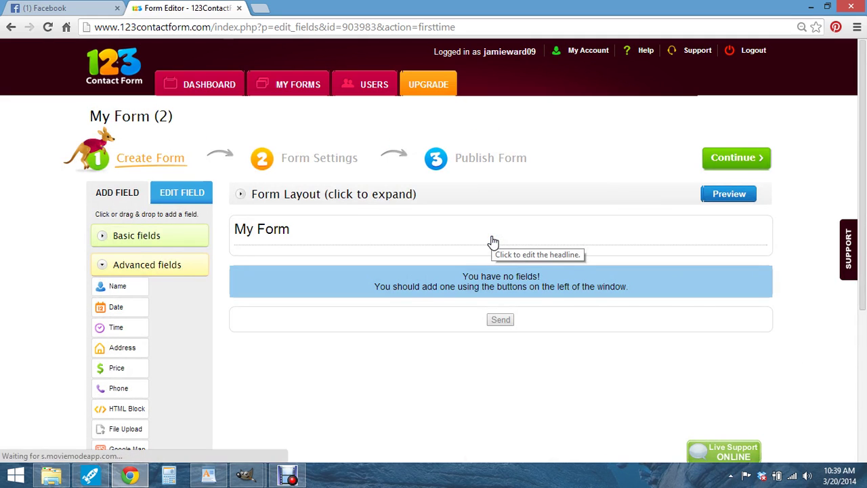
Replace the form's headline with "Contact form" followed by blank lines and save it
left_click(276, 234)
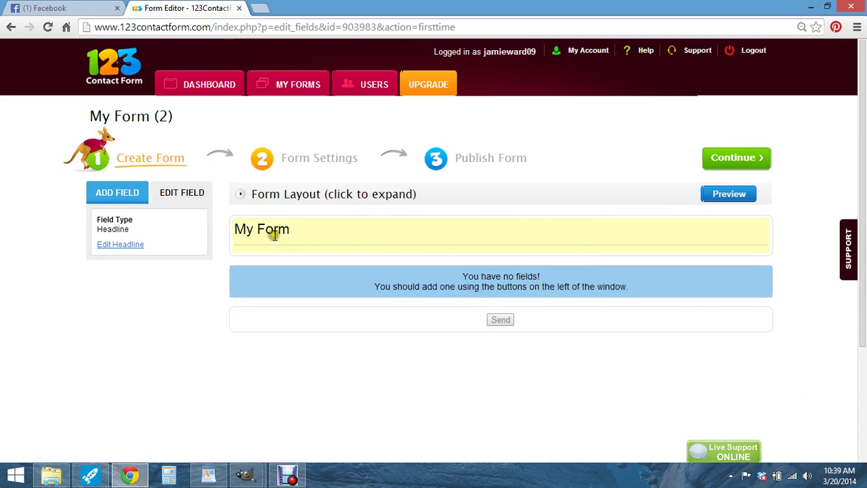
left_click(184, 196)
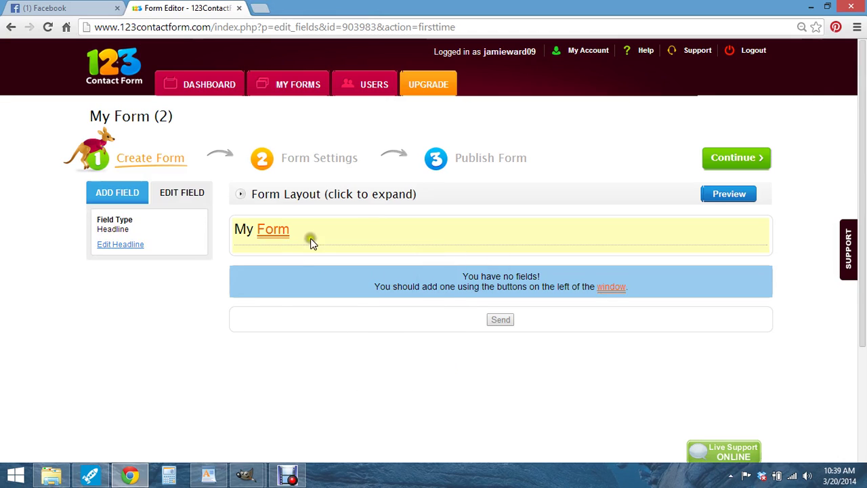
left_click(122, 245)
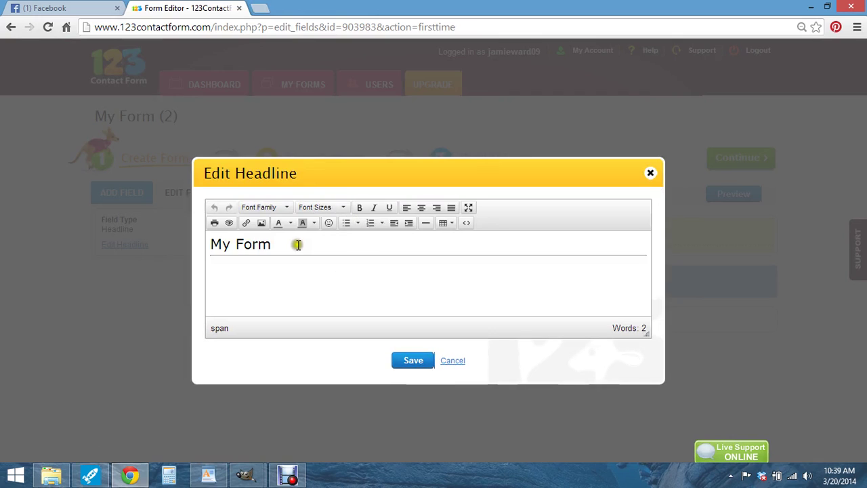
left_click_drag(296, 244, 129, 249)
type("S")
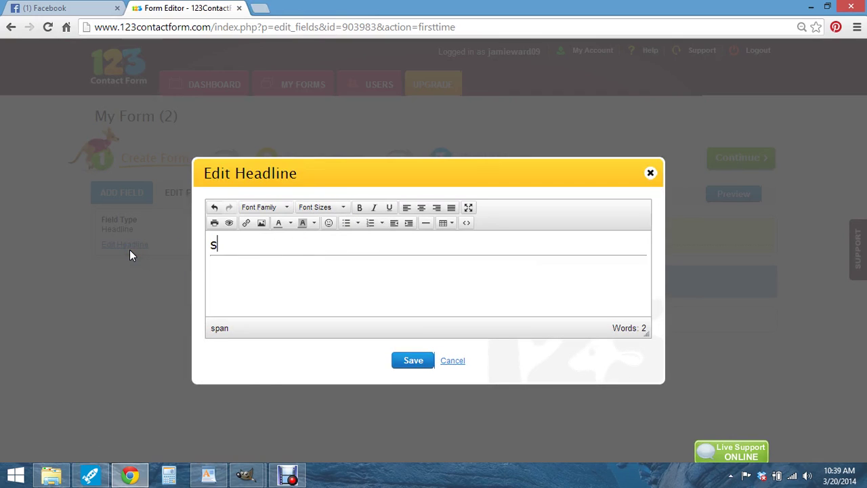
key("BackSpace")
type("Co")
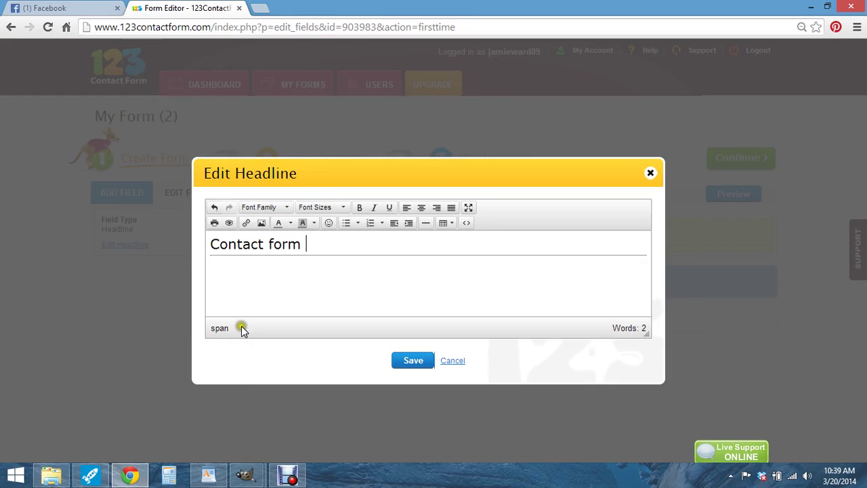
type("ntact form")
key("Return")
key("Return")
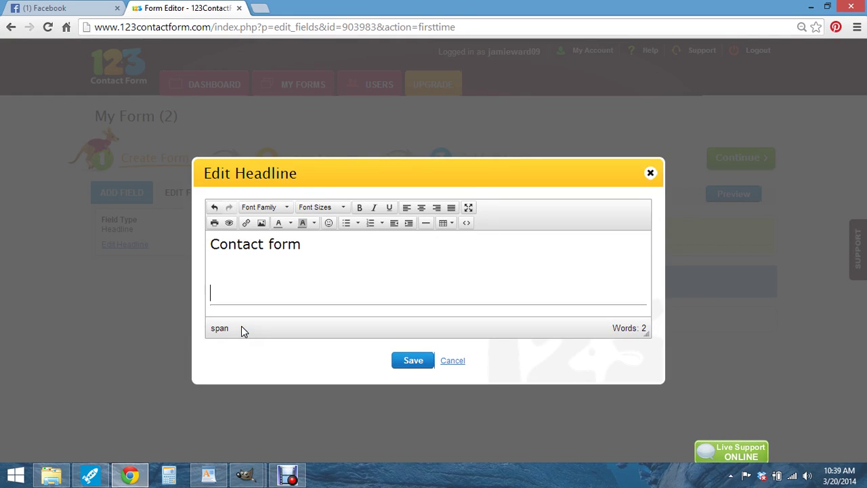
left_click(416, 360)
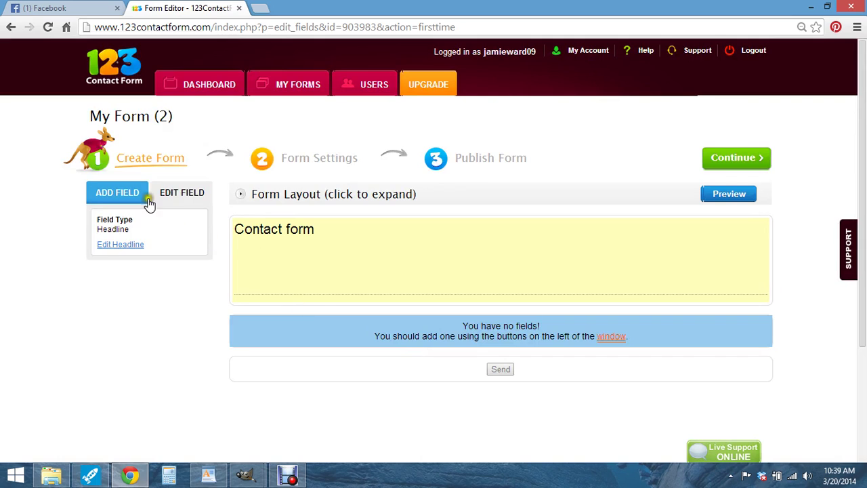
Add a Name field with first and last name boxes from the advanced fields
left_click(123, 193)
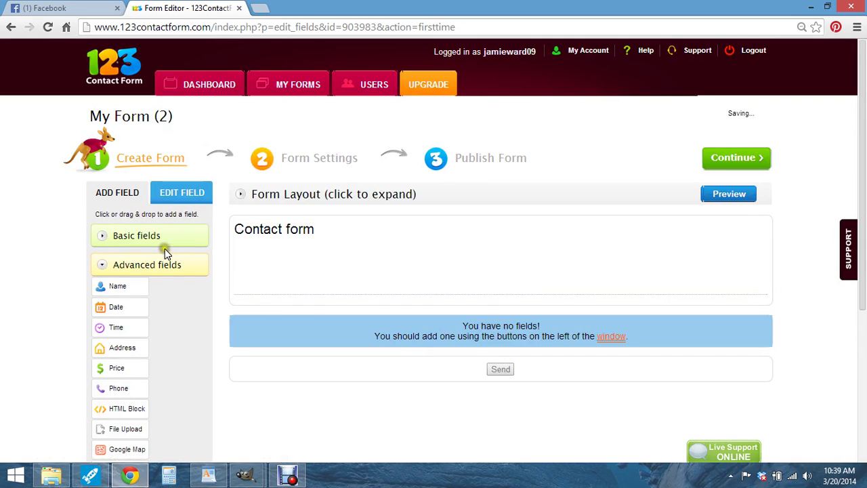
left_click(131, 291)
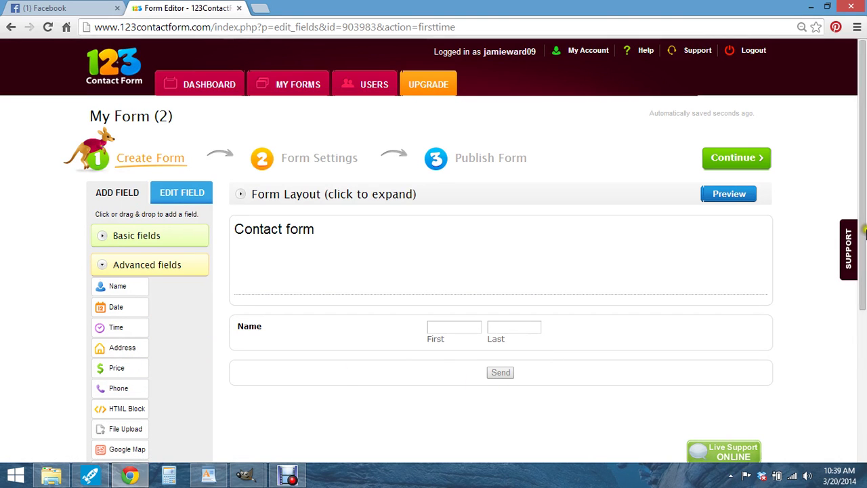
left_click_drag(863, 232, 842, 278)
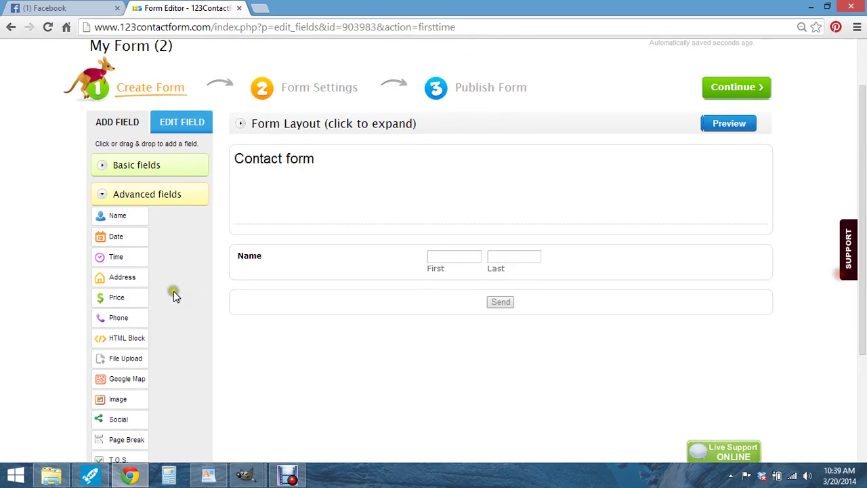
Add a basic Text Box field below Name, label it "email" and return to the list of fields to add
left_click(132, 167)
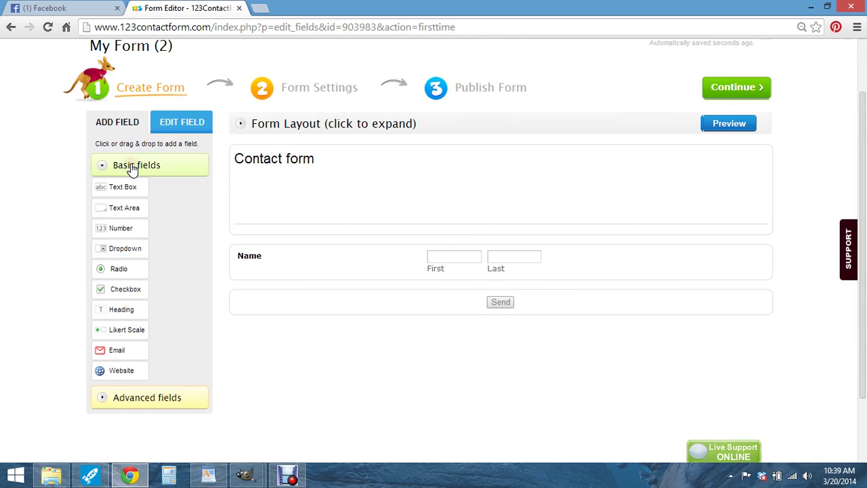
left_click(130, 186)
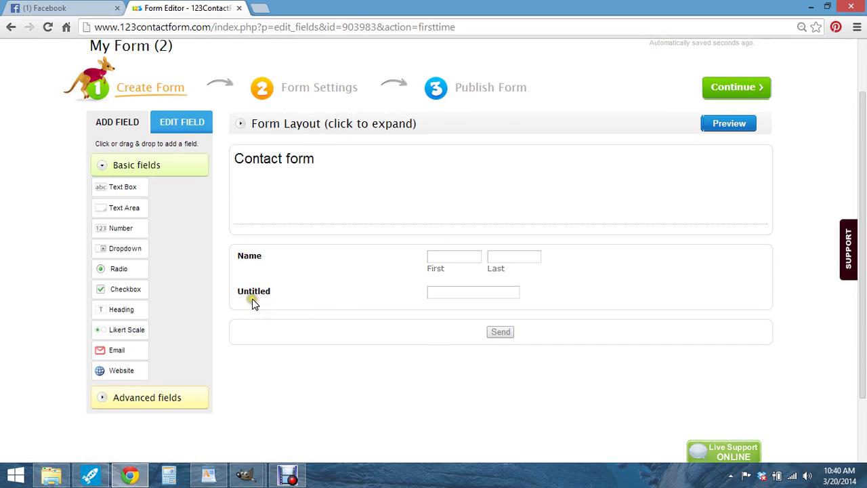
left_click(252, 303)
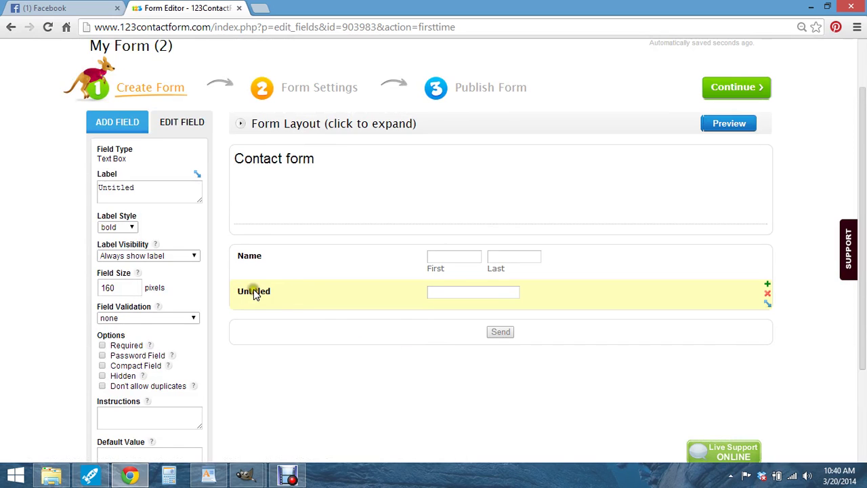
left_click_drag(136, 188, 42, 186)
type("email")
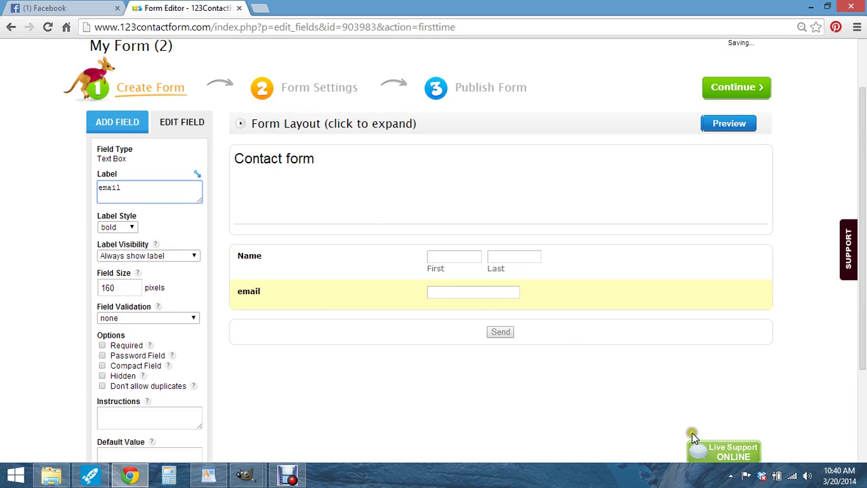
left_click(121, 129)
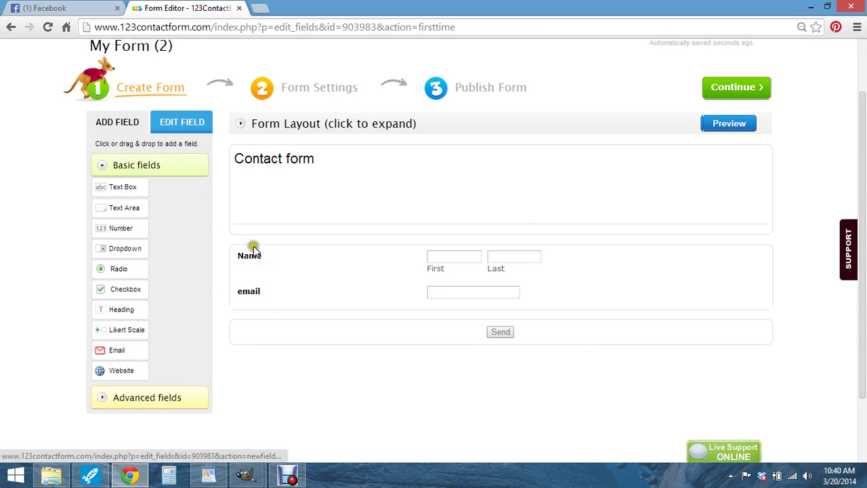
Keep the default form settings, continue to the publishing page with the form's URL and finish the form
left_click(728, 93)
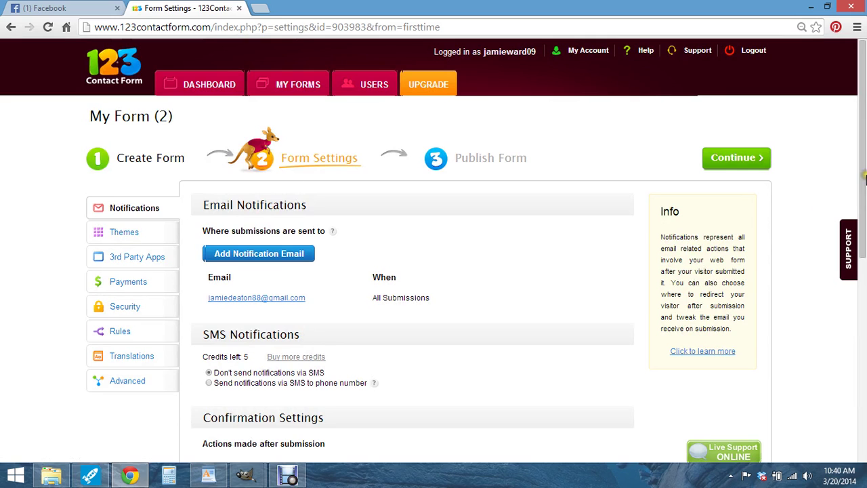
left_click_drag(863, 217, 862, 141)
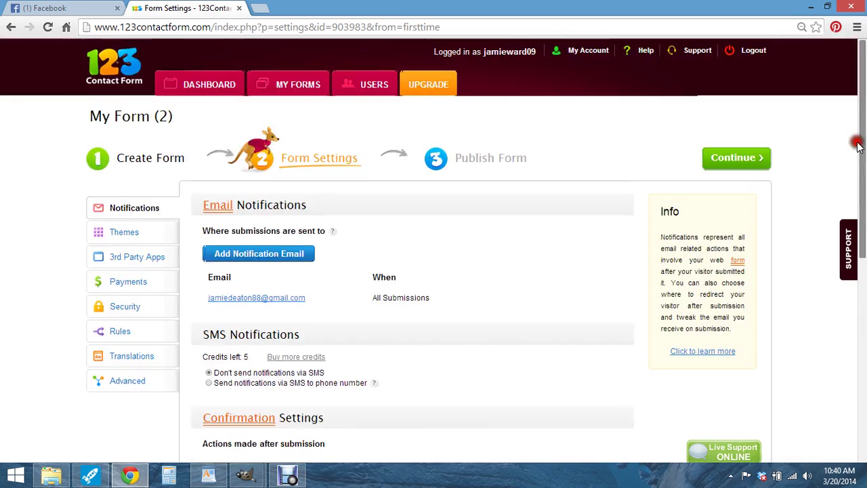
left_click(728, 168)
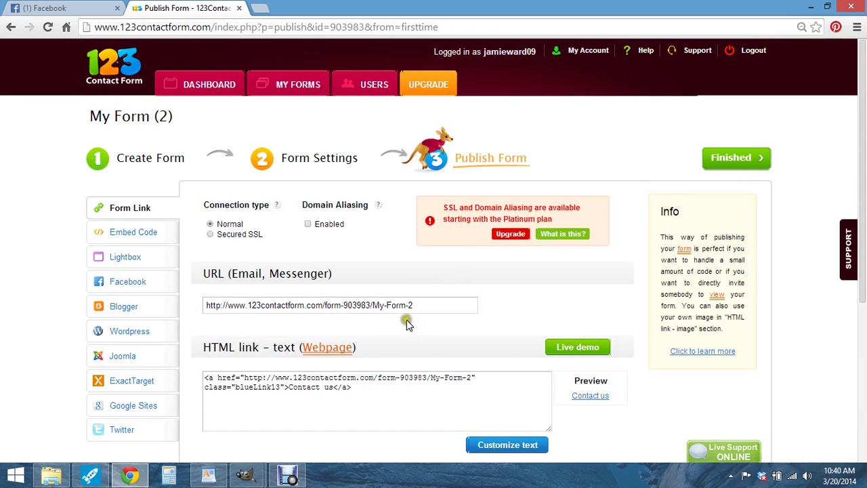
left_click_drag(423, 310, 192, 286)
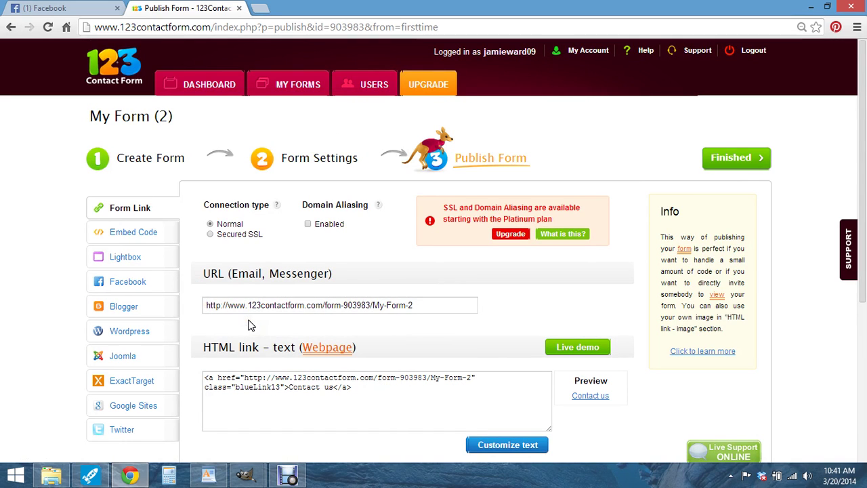
left_click(729, 168)
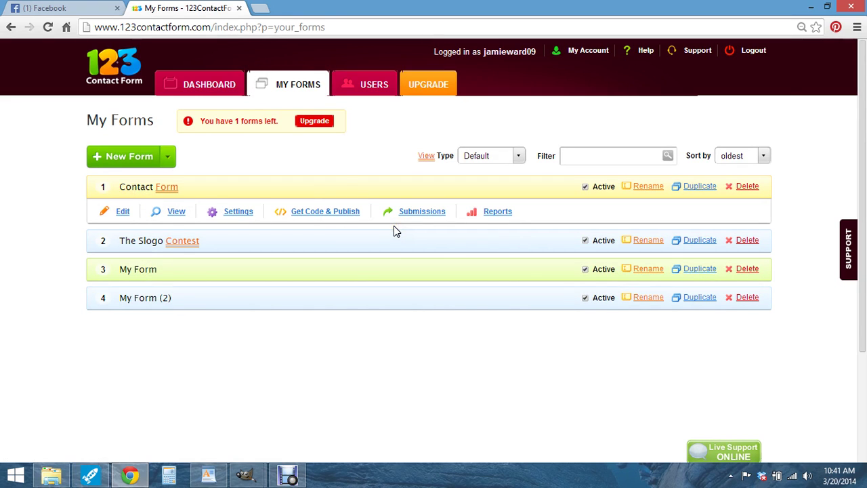
Open the submissions received through the existing Contact Form
triple_click(340, 214)
left_click(320, 225)
triple_click(344, 214)
left_click(361, 214)
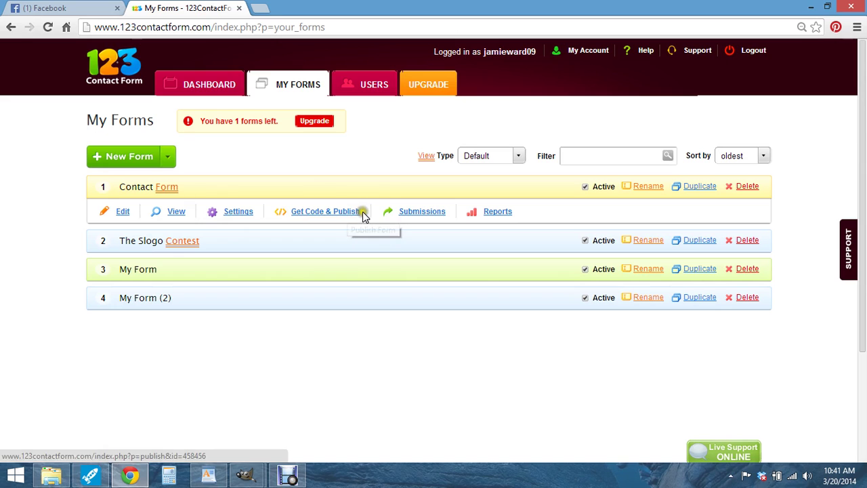
triple_click(411, 215)
left_click(423, 214)
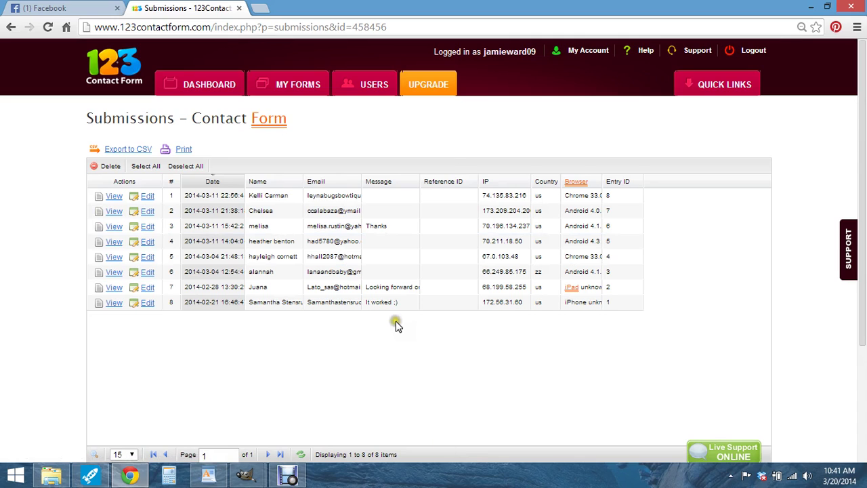
Open the account's upgrade page
left_click(428, 93)
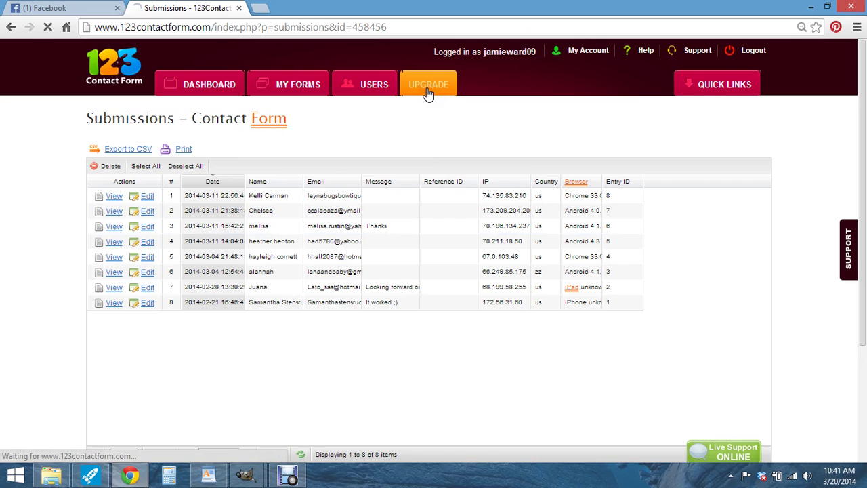